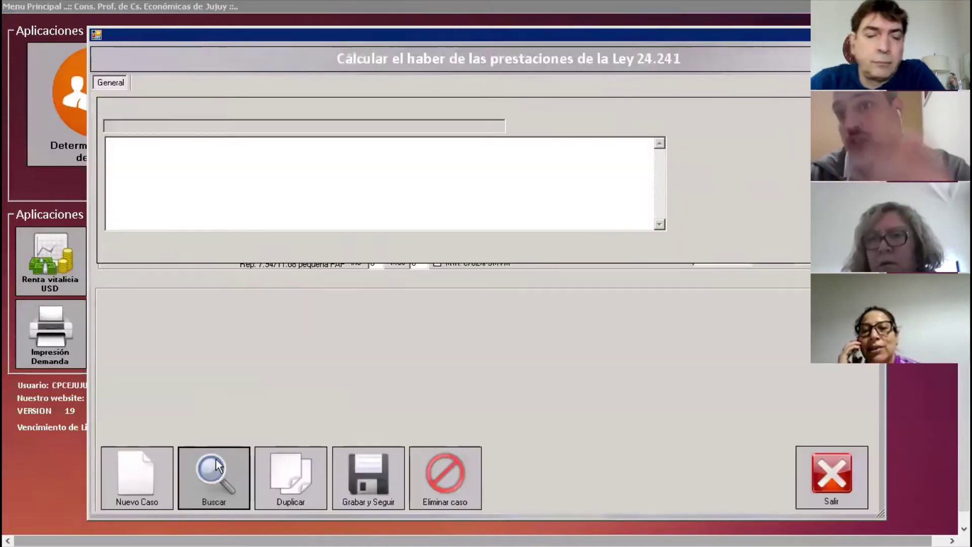
Step: Search the saved cases by the client's surname and open the case marked BIS
{"action": "left_click", "coordinate": [218, 464]}
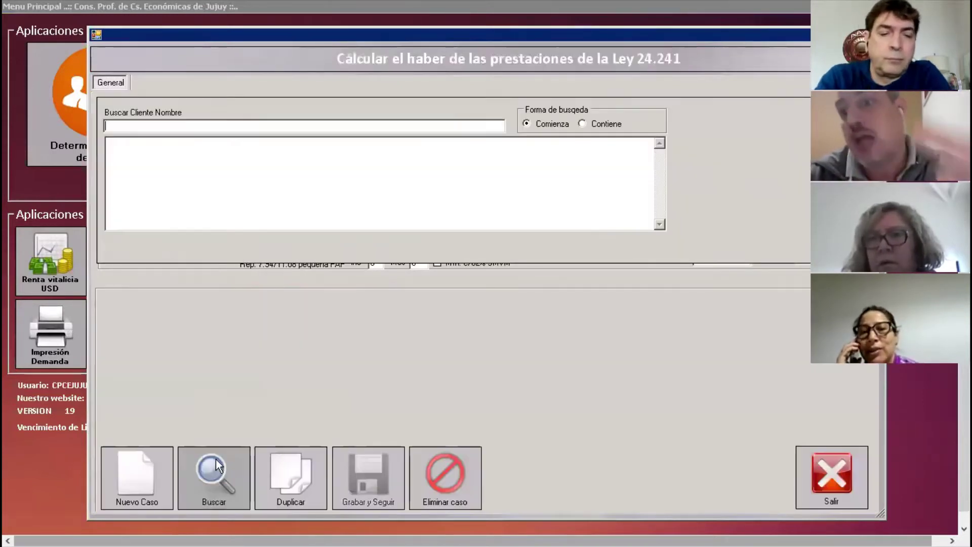
{"action": "type", "text": "DIA"}
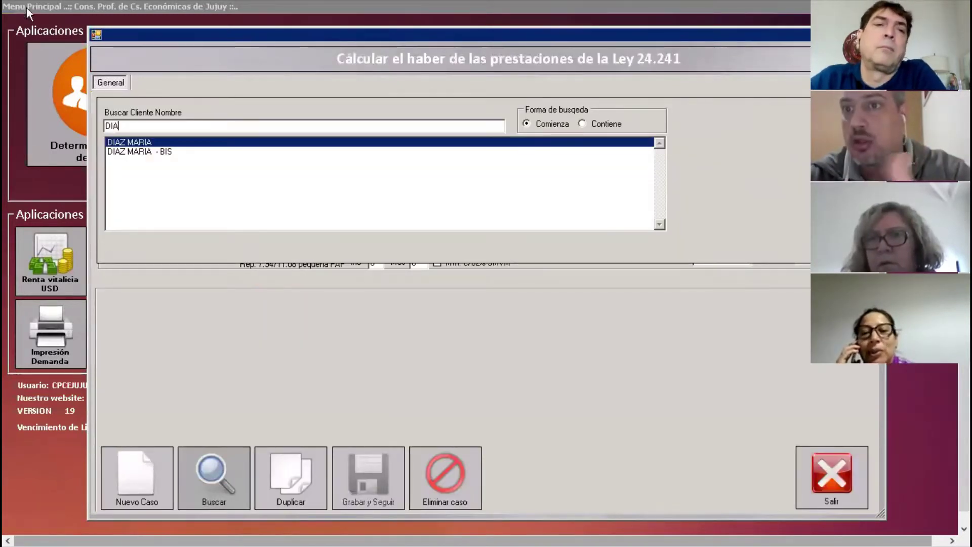
{"action": "left_click", "coordinate": [177, 152]}
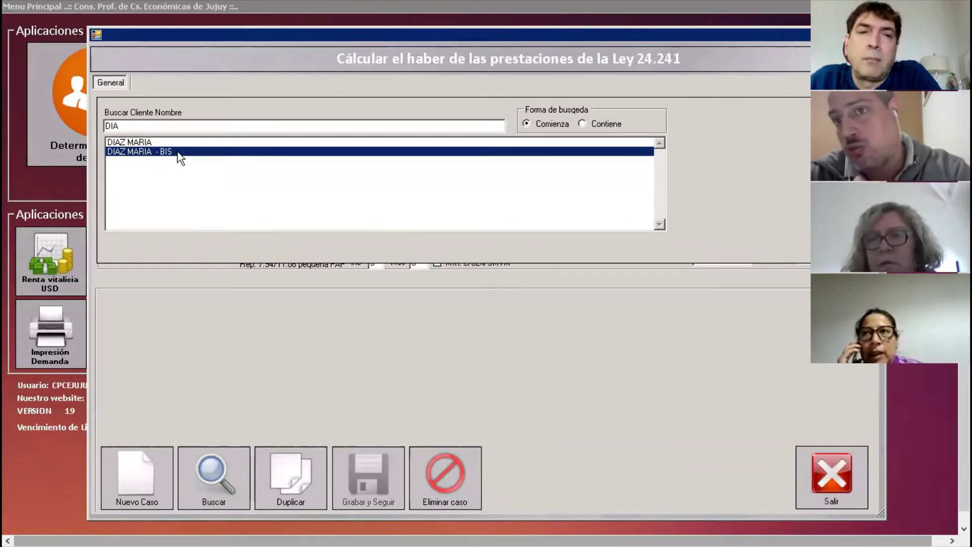
{"action": "left_click_drag", "start_coordinate": [188, 34], "coordinate": [137, 24]}
{"action": "double_click", "coordinate": [137, 140]}
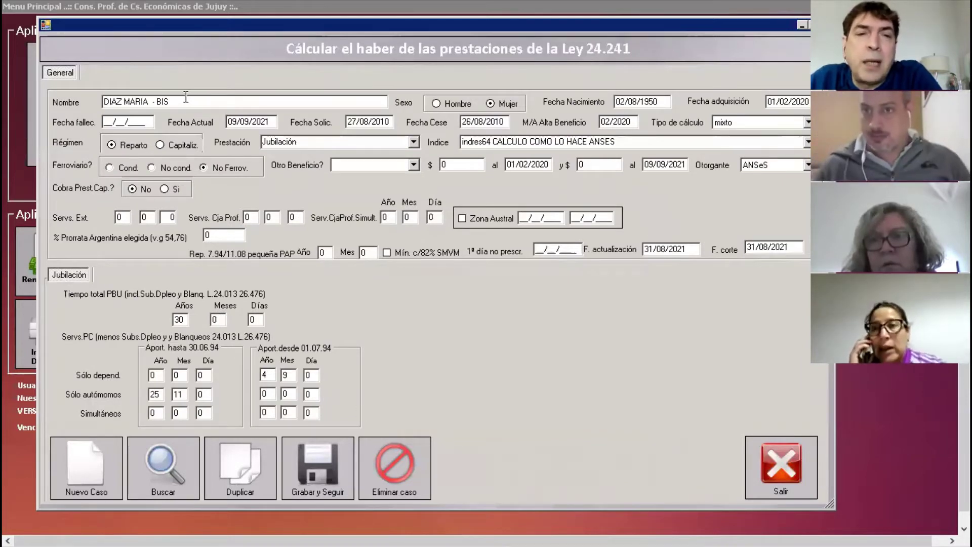
Step: Compare the contribution periods in the client's original case and the BIS case, finishing with the BIS case open
{"action": "left_click", "coordinate": [153, 462]}
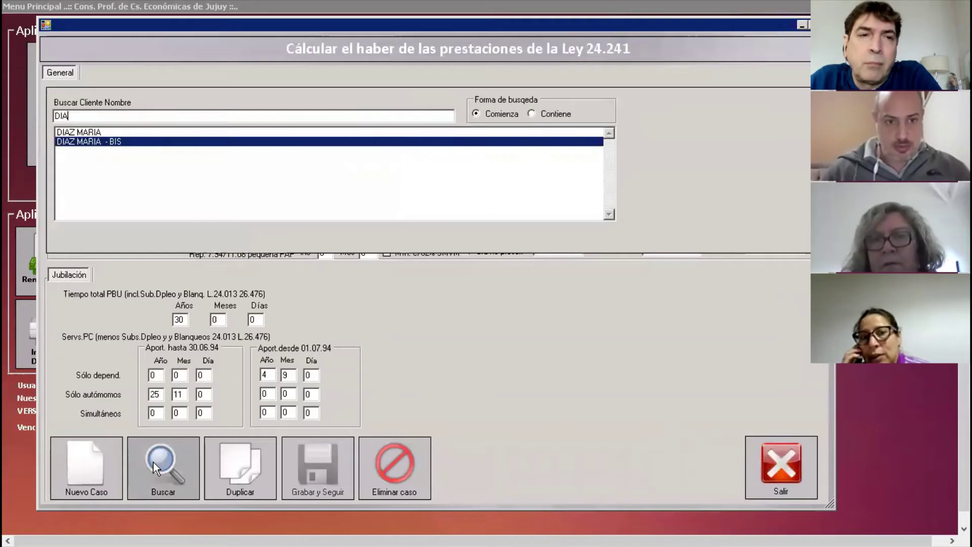
{"action": "double_click", "coordinate": [90, 142]}
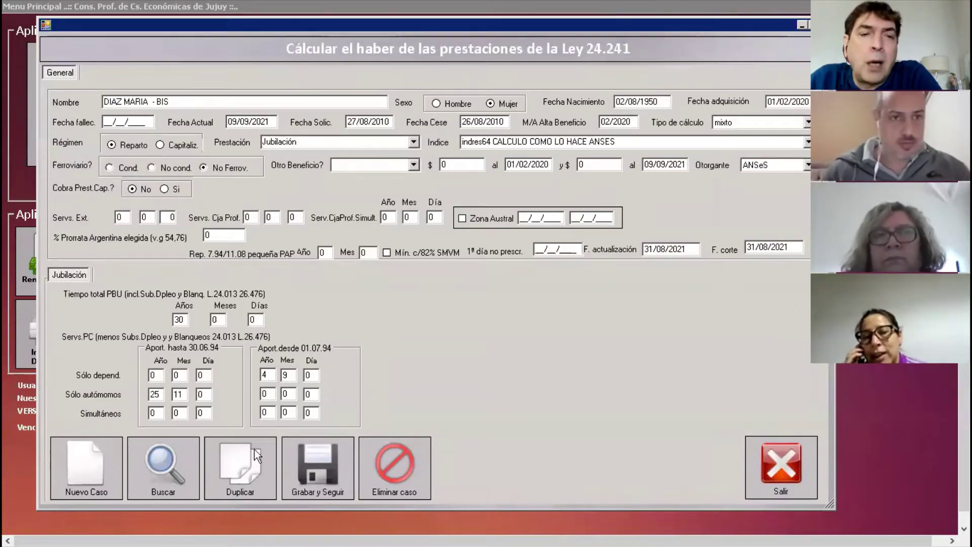
{"action": "double_click", "coordinate": [272, 375]}
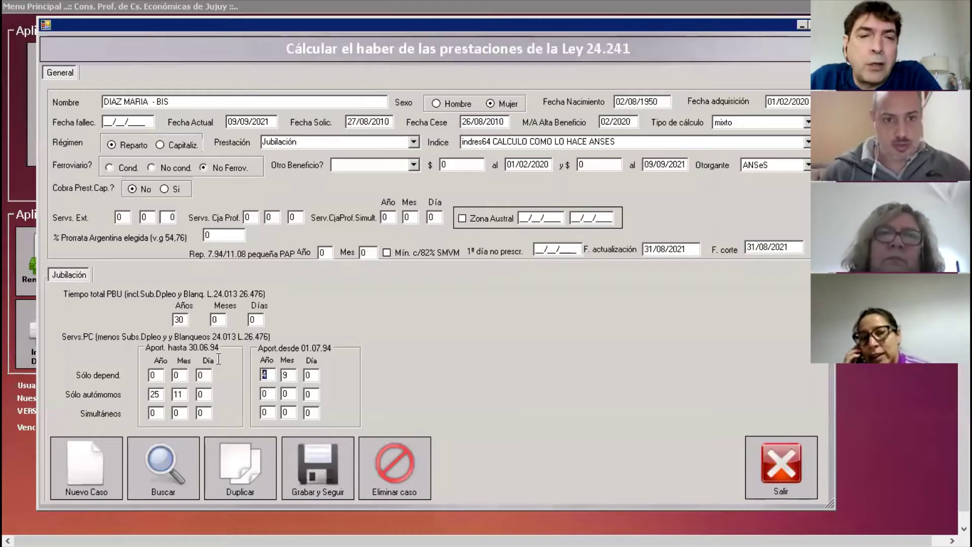
{"action": "left_click", "coordinate": [176, 467]}
{"action": "double_click", "coordinate": [92, 133]}
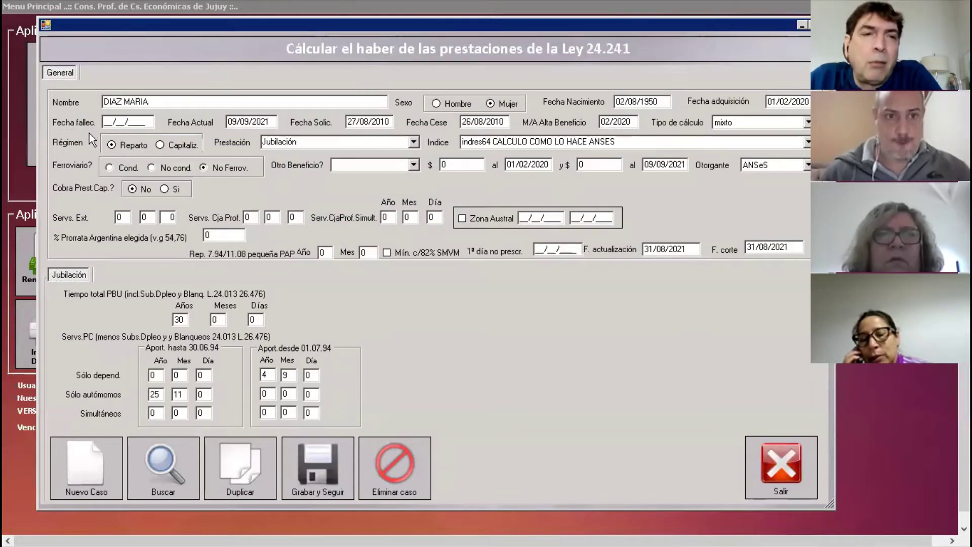
{"action": "left_click", "coordinate": [167, 478]}
{"action": "left_click", "coordinate": [122, 142]}
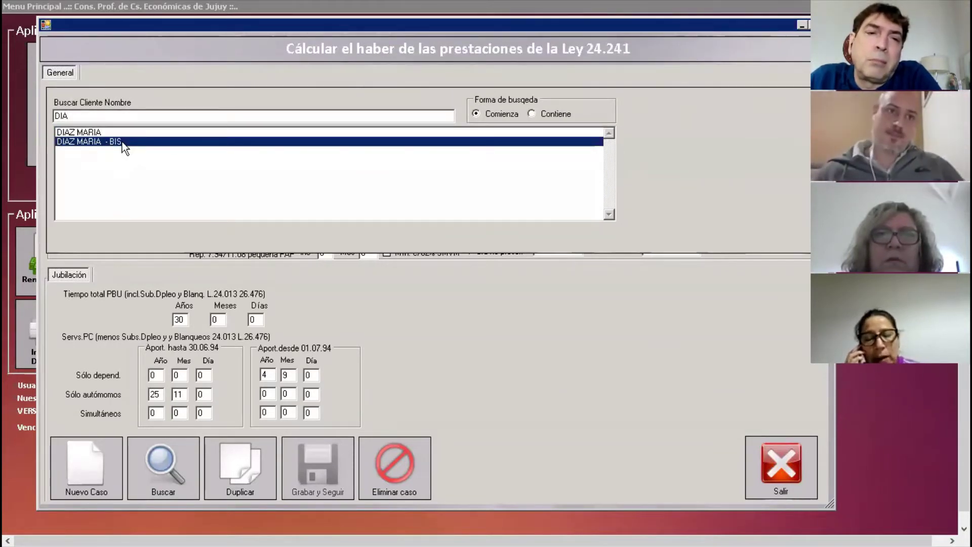
{"action": "double_click", "coordinate": [122, 142]}
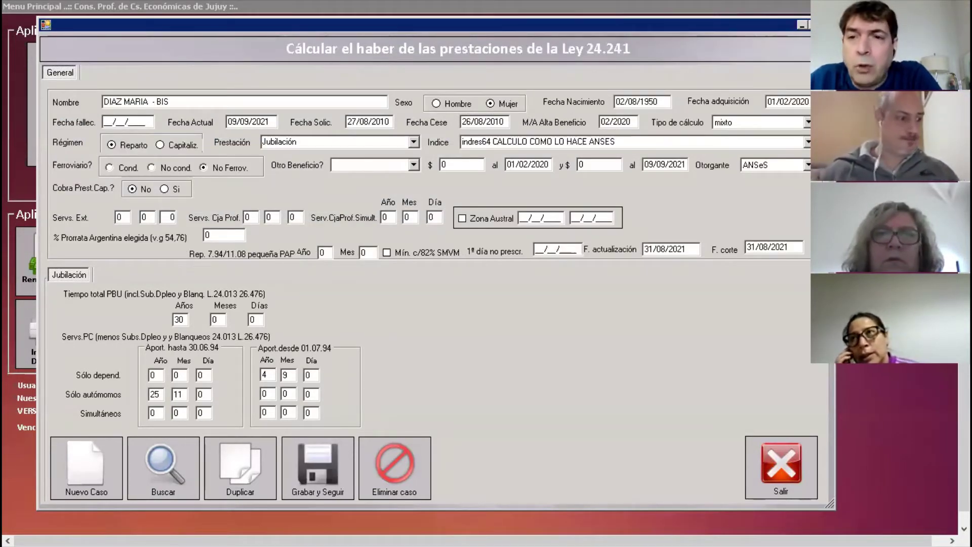
Step: Set the calculation type to autónomo with 4 years and 1 month of self-employed contributions since 01.07.94, and save the case
{"action": "left_click", "coordinate": [790, 122]}
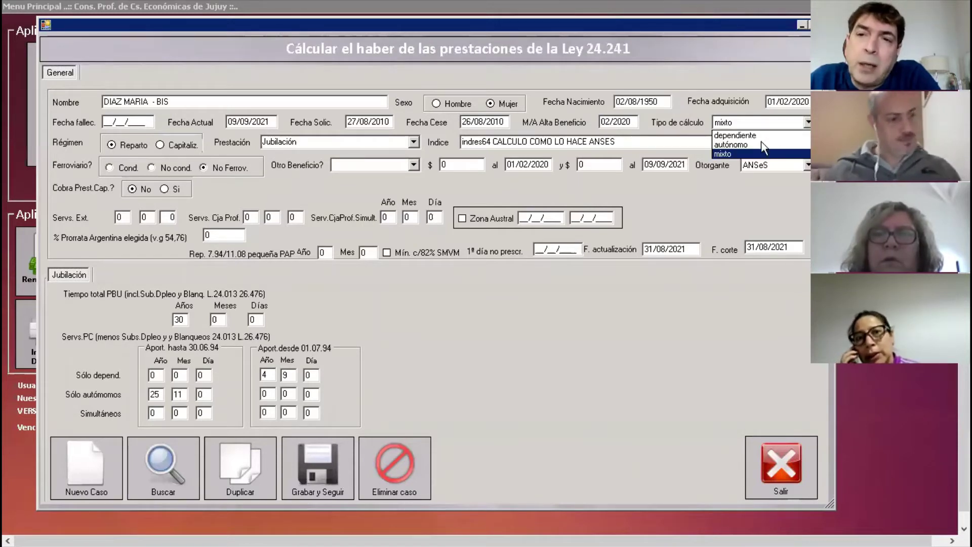
{"action": "left_click", "coordinate": [727, 145]}
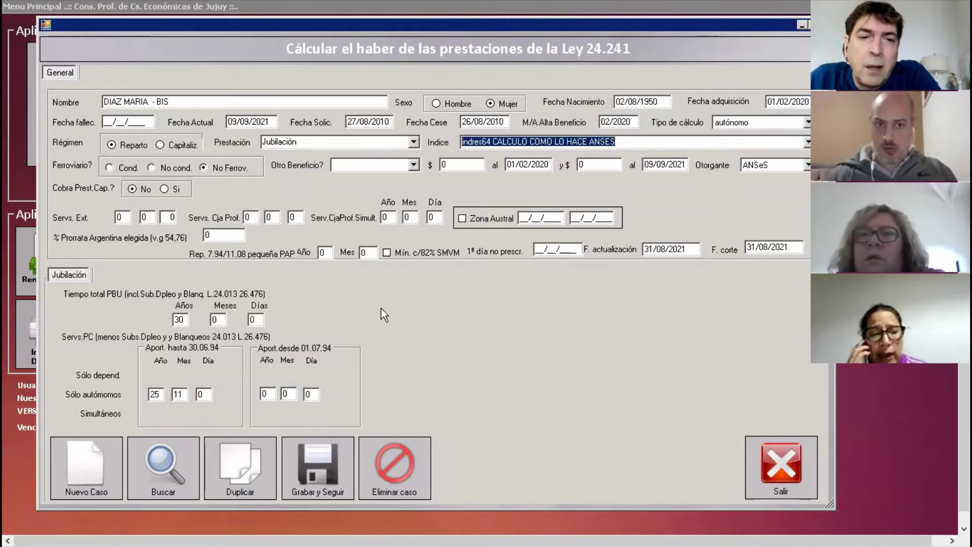
{"action": "left_click", "coordinate": [264, 394]}
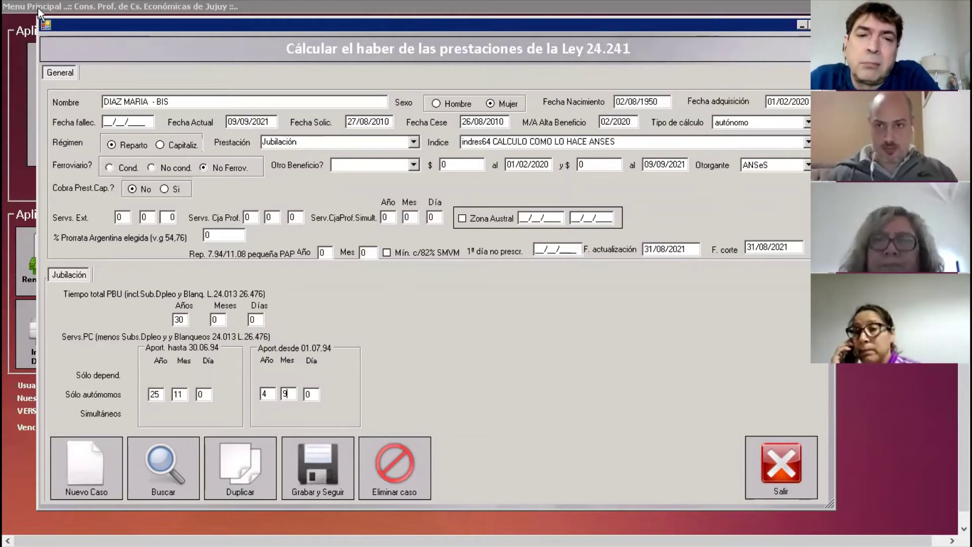
{"action": "key", "text": "BackSpace"}
{"action": "type", "text": "1"}
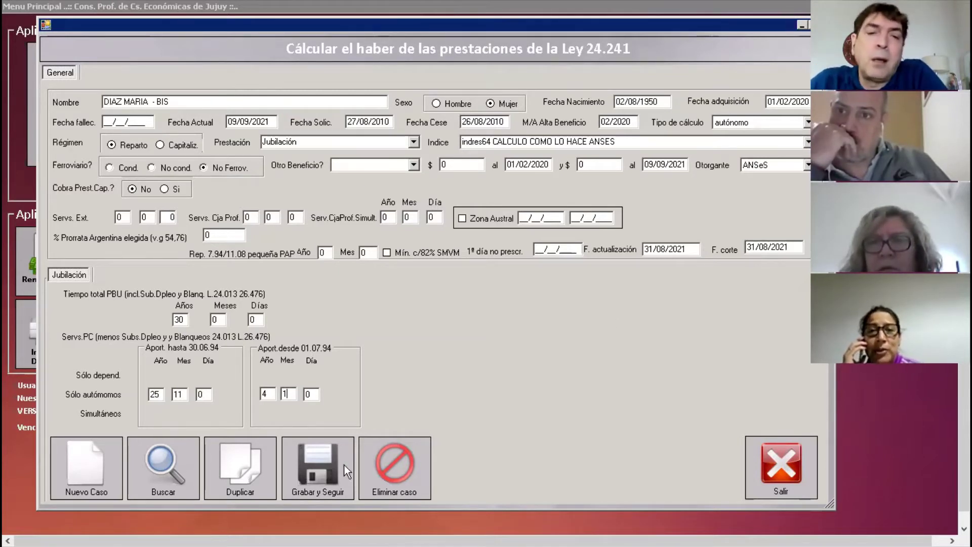
{"action": "left_click", "coordinate": [313, 471]}
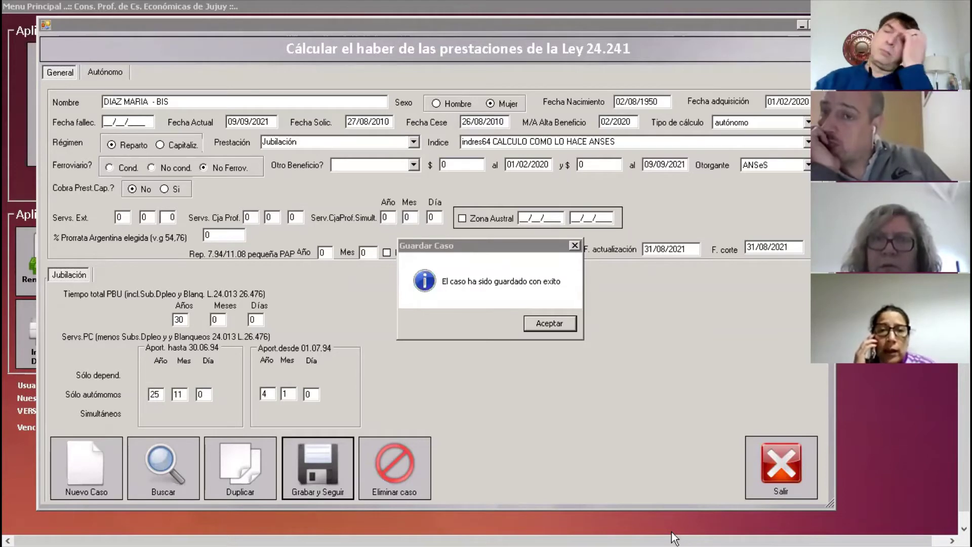
{"action": "left_click", "coordinate": [559, 325]}
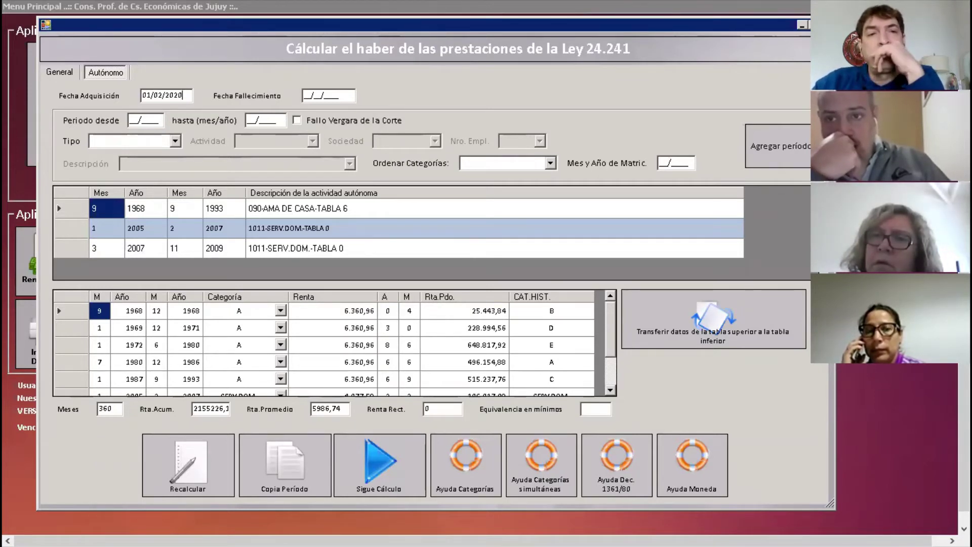
Step: Return to the case form, search again by the client's surname and reload the BIS case
{"action": "left_click", "coordinate": [122, 13]}
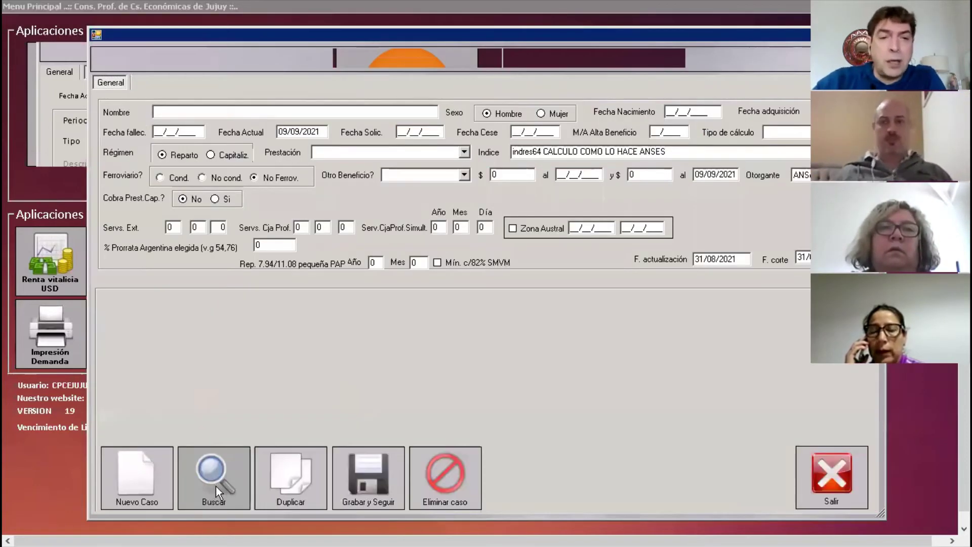
{"action": "left_click", "coordinate": [216, 486]}
{"action": "type", "text": "DIAZ"}
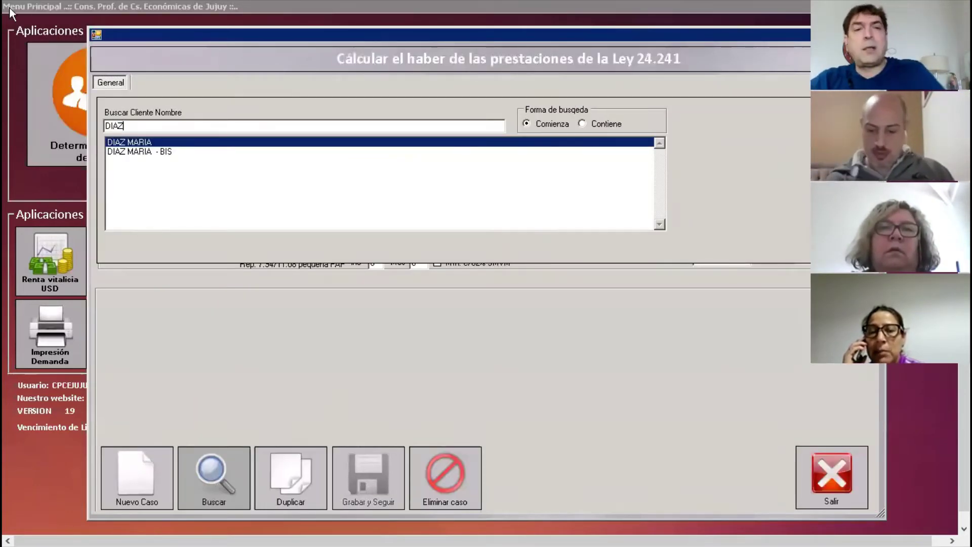
{"action": "left_click", "coordinate": [147, 155]}
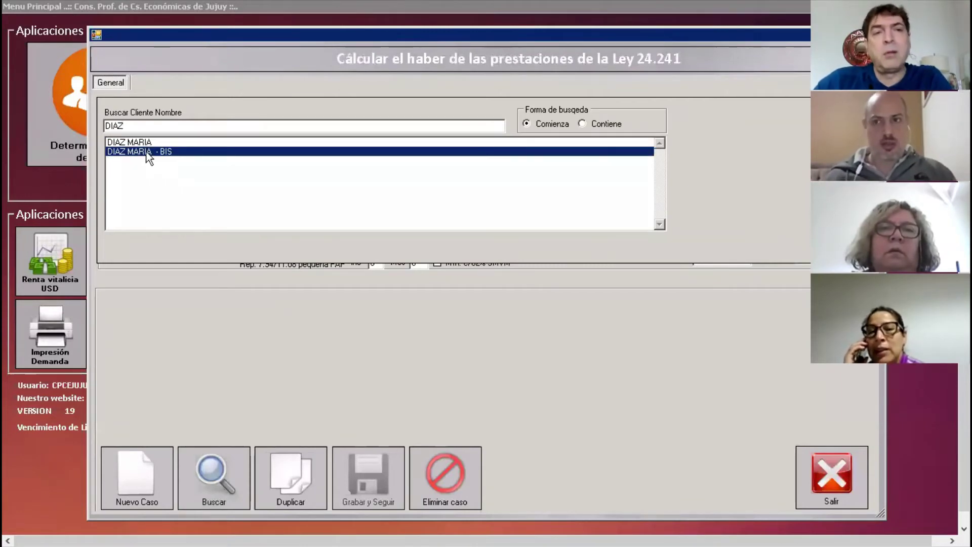
{"action": "double_click", "coordinate": [146, 153]}
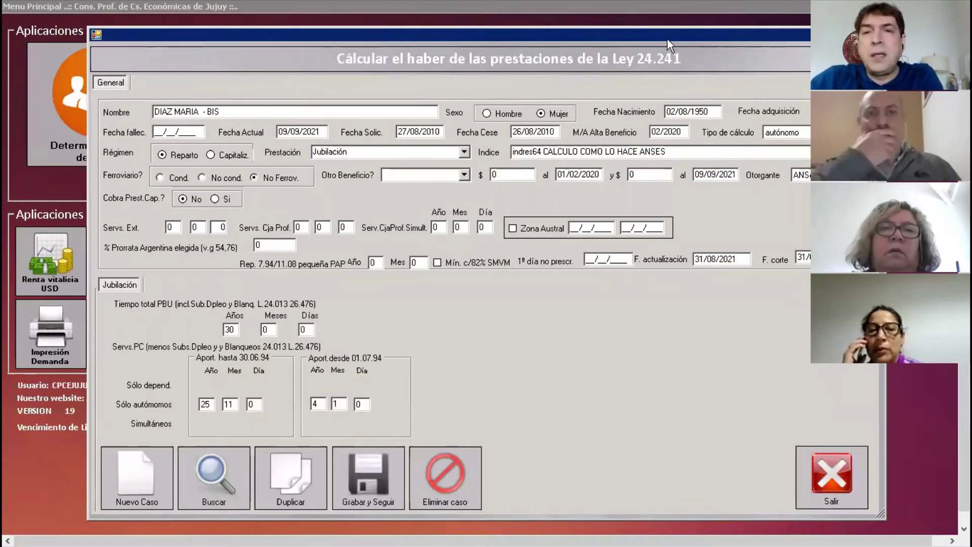
Step: Change the BIS case's acquisition date to 27/08/2010 and save the case to reach the autónomo periods
{"action": "left_click_drag", "start_coordinate": [667, 39], "coordinate": [571, 32]}
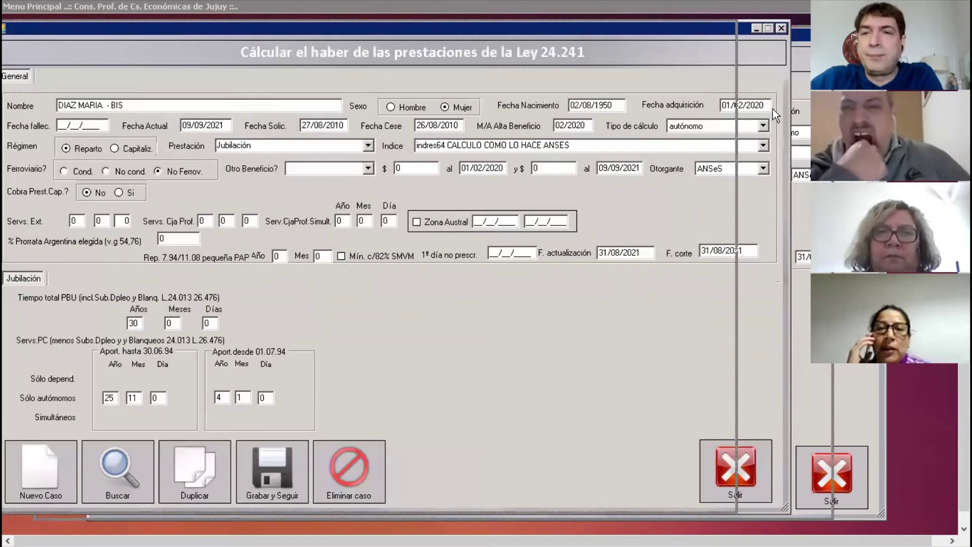
{"action": "type", "text": "27/"}
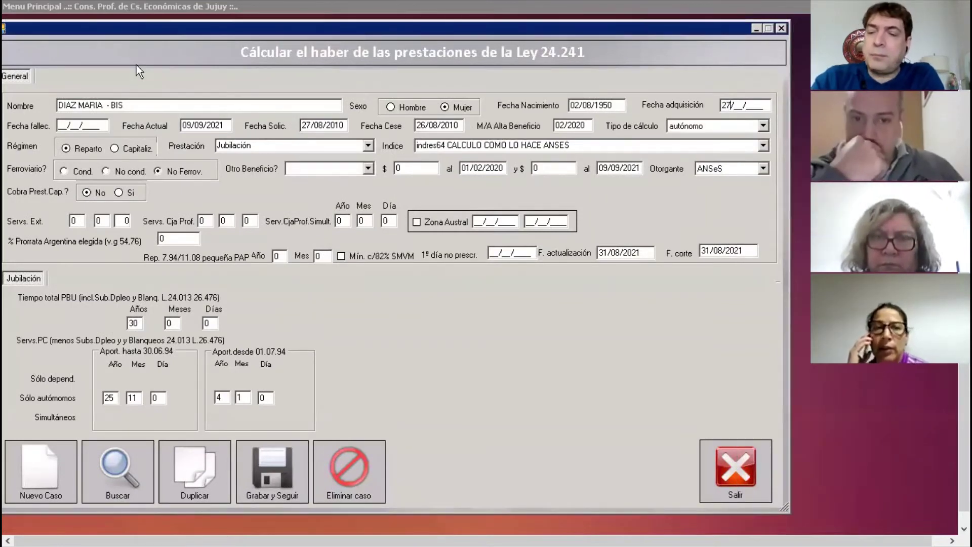
{"action": "type", "text": "08/2020"}
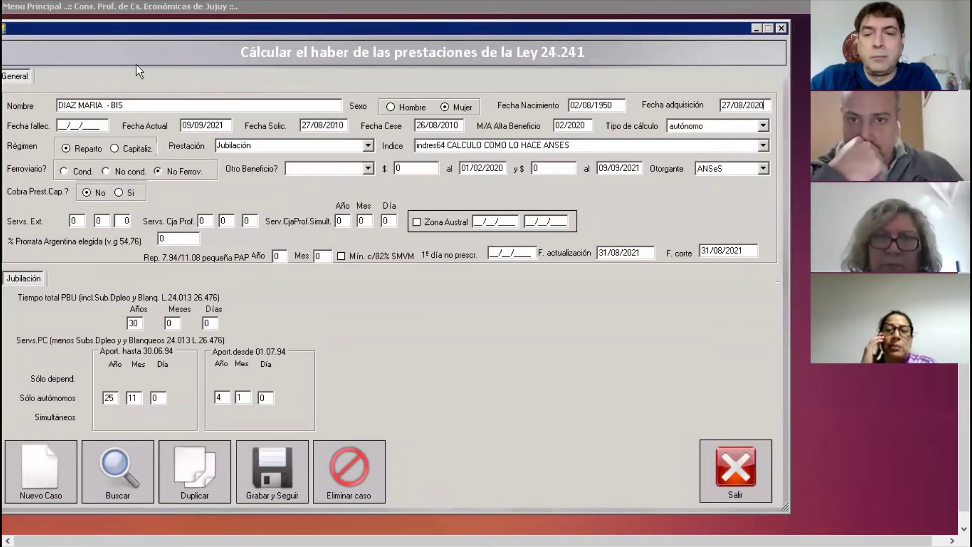
{"action": "key", "text": "BackSpace"}
{"action": "key", "text": "BackSpace"}
{"action": "type", "text": "10"}
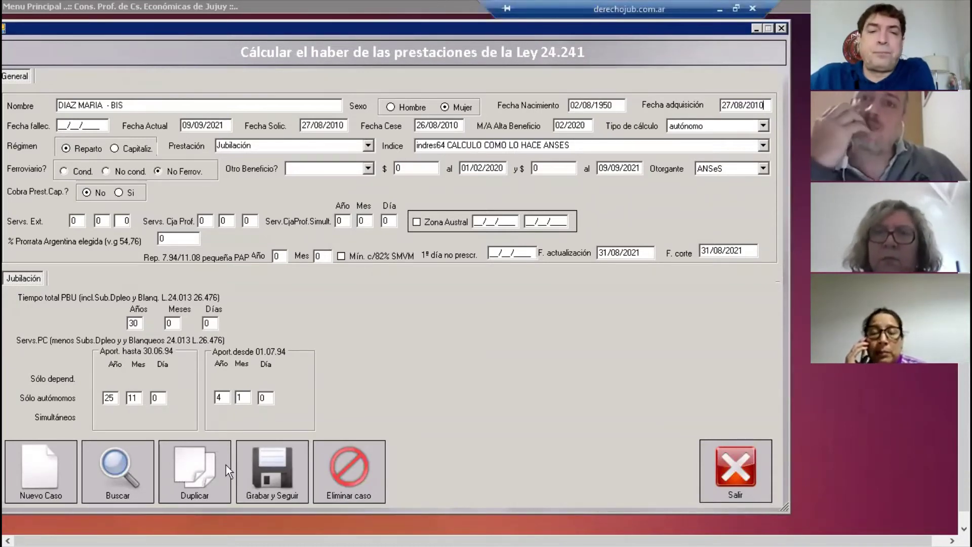
{"action": "left_click", "coordinate": [291, 466]}
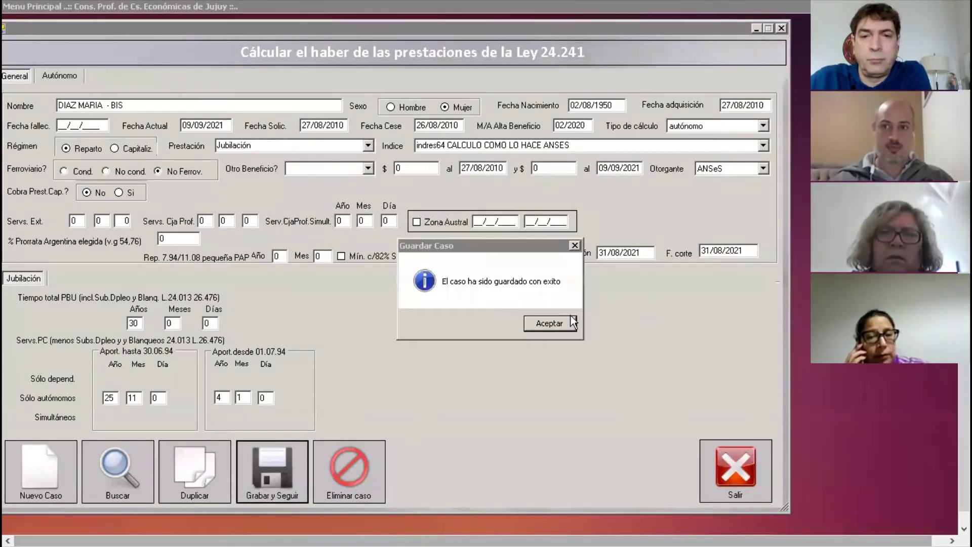
{"action": "left_click", "coordinate": [557, 327]}
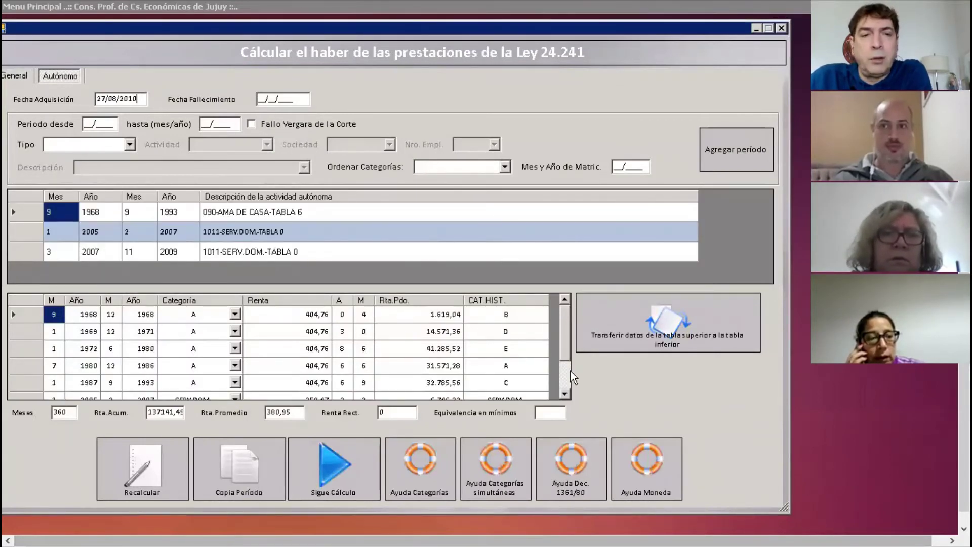
Step: Check the remaining self-employed periods and continue the calculation to the Jubilación benefit breakdown
{"action": "scroll", "coordinate": [569, 385], "scroll_direction": "down", "scroll_amount": 1}
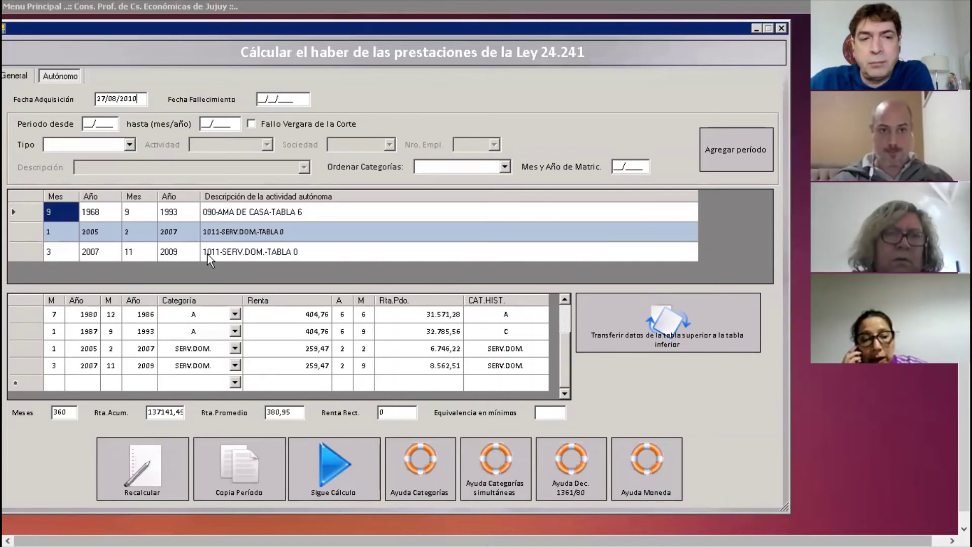
{"action": "left_click", "coordinate": [349, 475]}
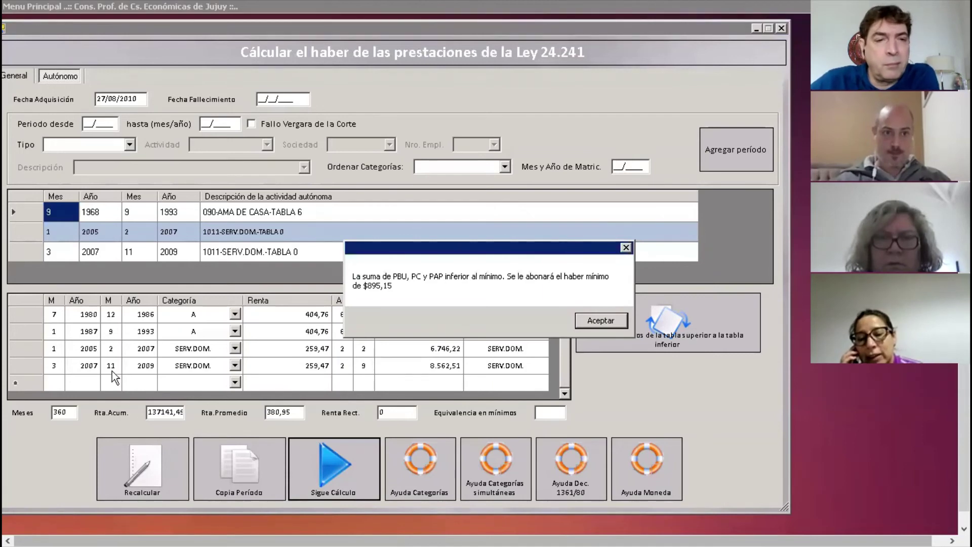
{"action": "left_click", "coordinate": [599, 320]}
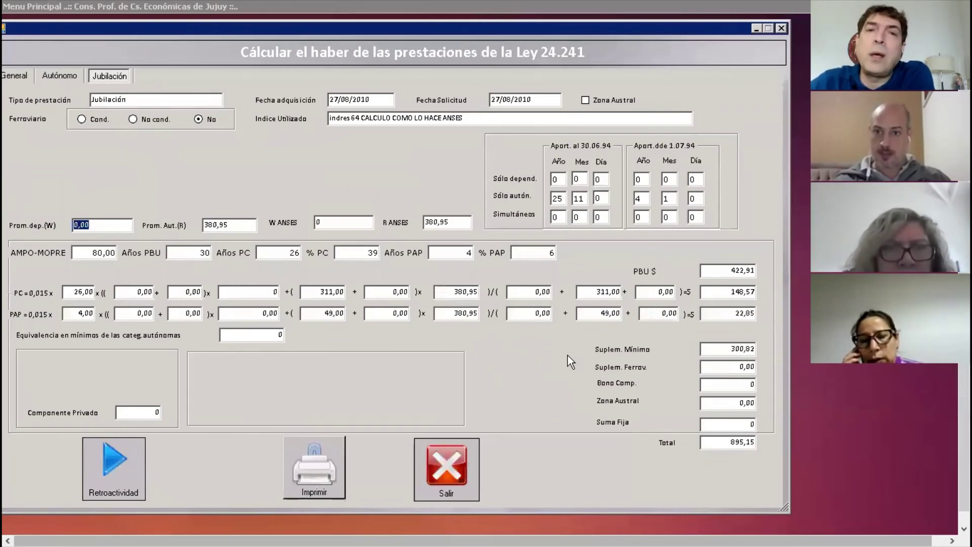
Step: Calculate the retroactivity of the pension benefit and review the monthly table through to its last rows
{"action": "left_click_drag", "start_coordinate": [260, 38], "coordinate": [363, 42]}
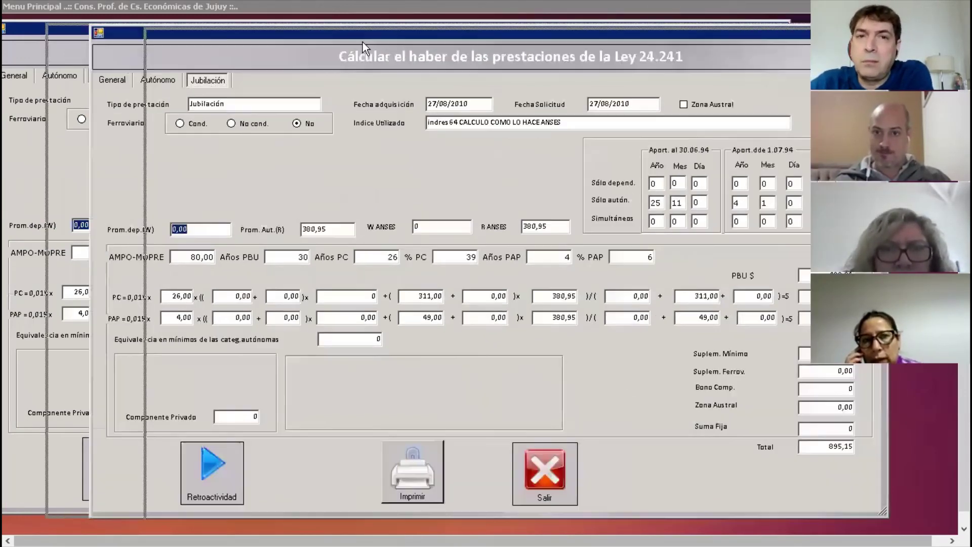
{"action": "left_click_drag", "start_coordinate": [260, 24], "coordinate": [253, 20]}
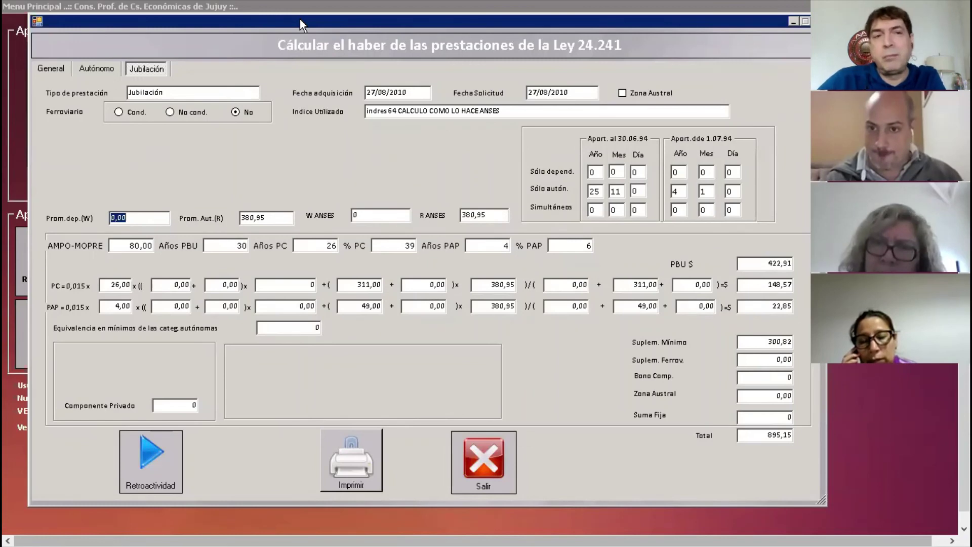
{"action": "left_click", "coordinate": [150, 450]}
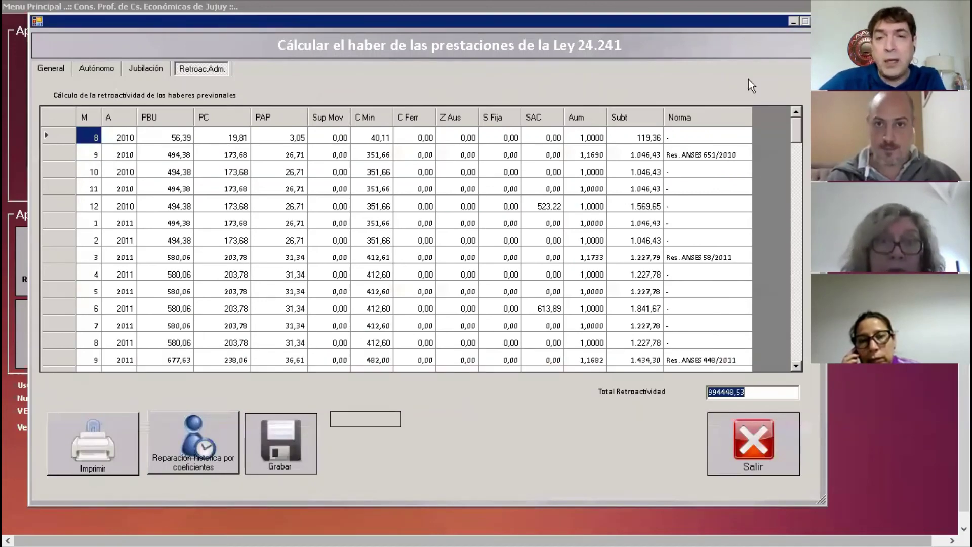
{"action": "left_click_drag", "start_coordinate": [793, 128], "coordinate": [791, 368]}
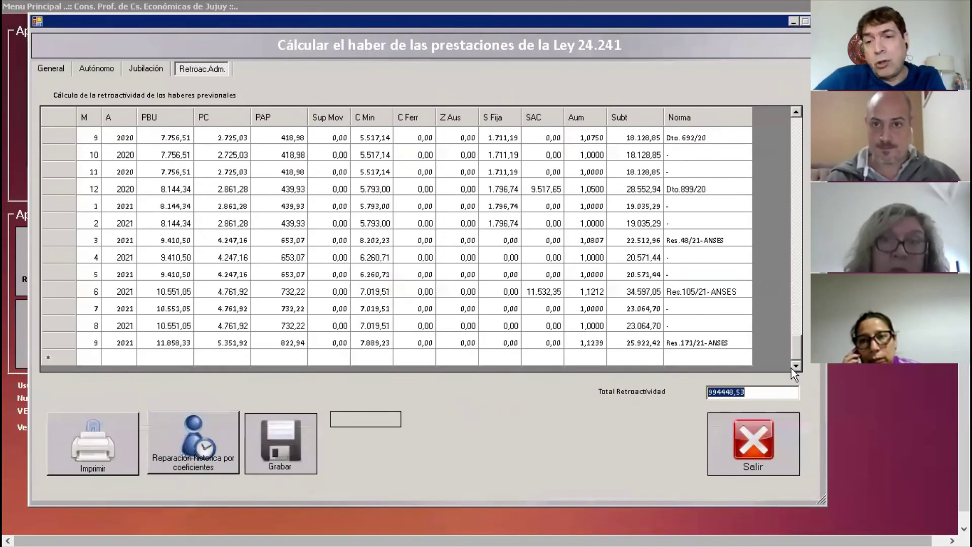